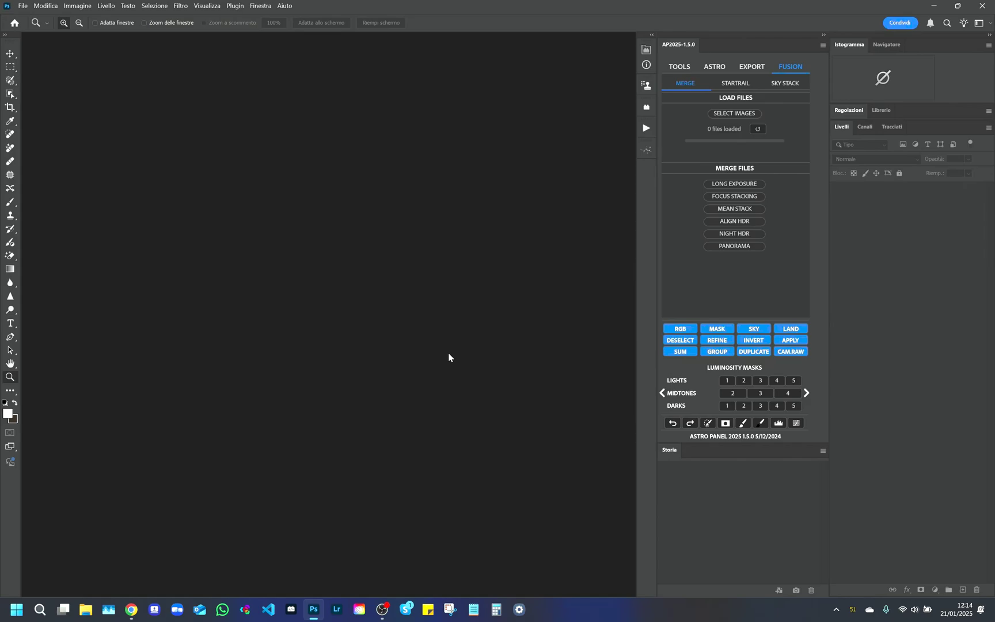
Step: Load all nine NEF exposures in the N-HDR folder into Astro Panel's Fusion merge section
{"action": "left_click", "coordinate": [735, 113]}
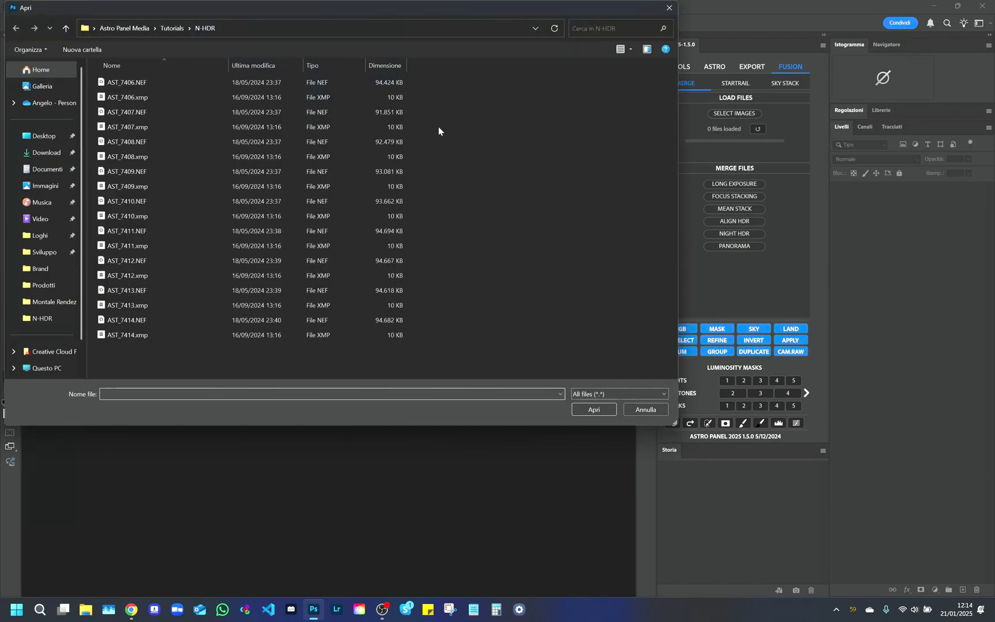
{"action": "left_click_drag", "start_coordinate": [421, 370], "coordinate": [268, 83]}
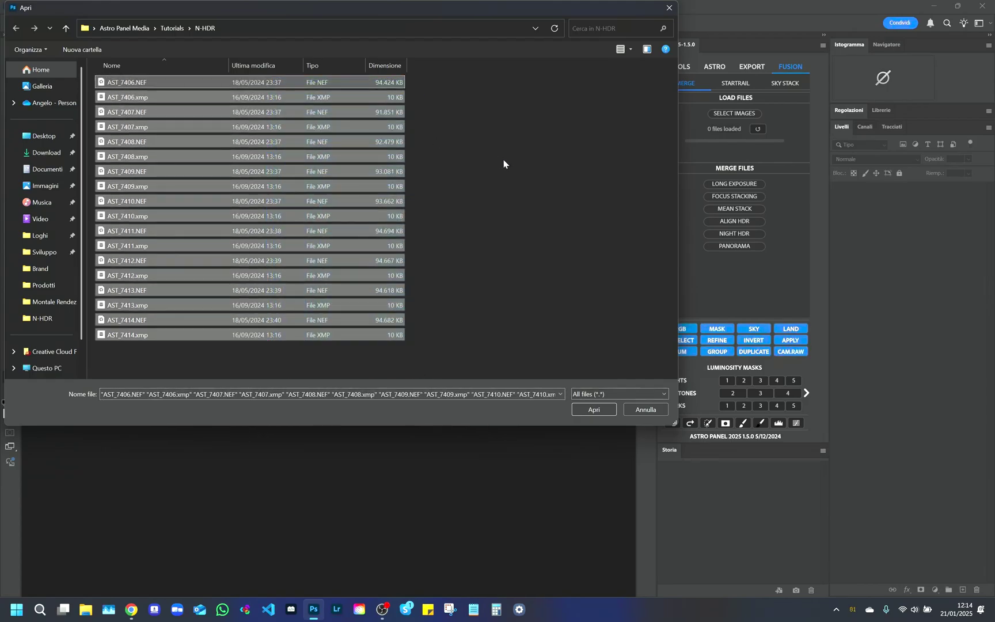
{"action": "left_click", "coordinate": [594, 409]}
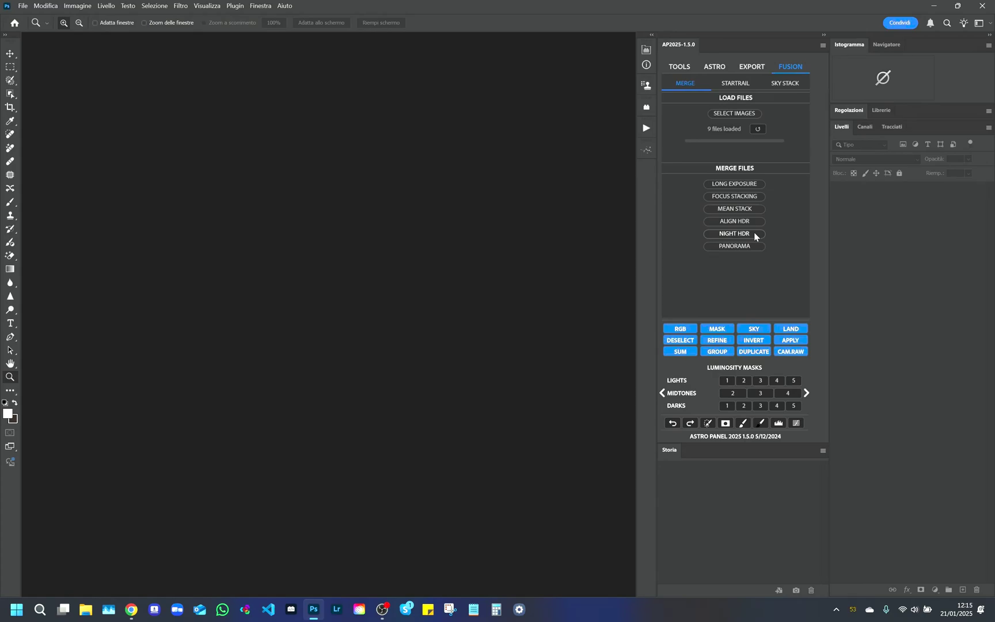
Step: Merge the nine loaded N-HDR exposures with Night HDR
{"action": "left_click", "coordinate": [755, 234]}
Step: In the Startrail section, load frames DSC_9584 through DSC_9601 from Tutorials > Startrail
{"action": "left_click", "coordinate": [742, 86]}
{"action": "left_click", "coordinate": [745, 114]}
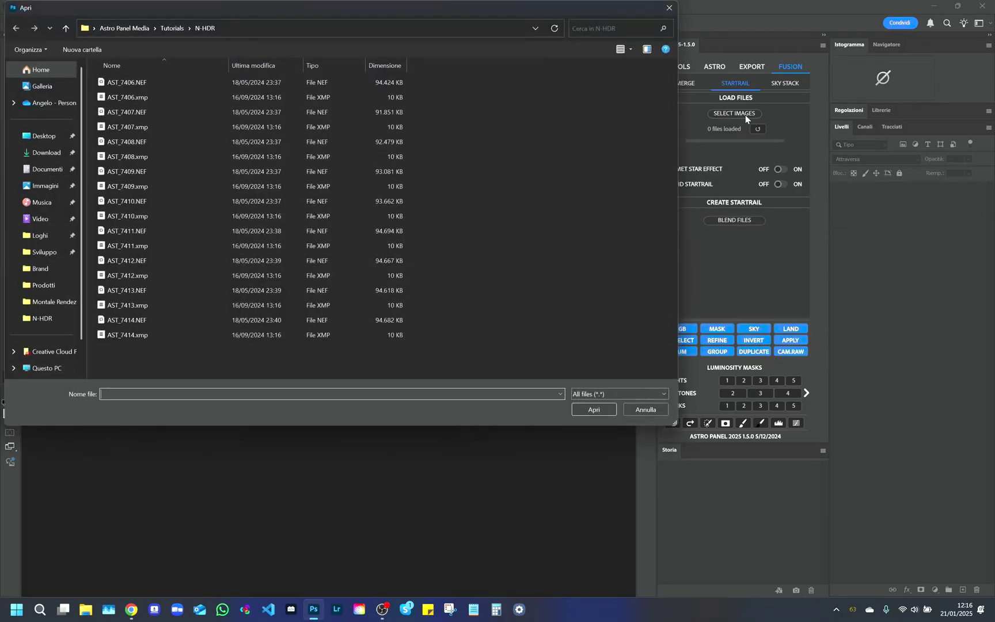
{"action": "left_click", "coordinate": [173, 34]}
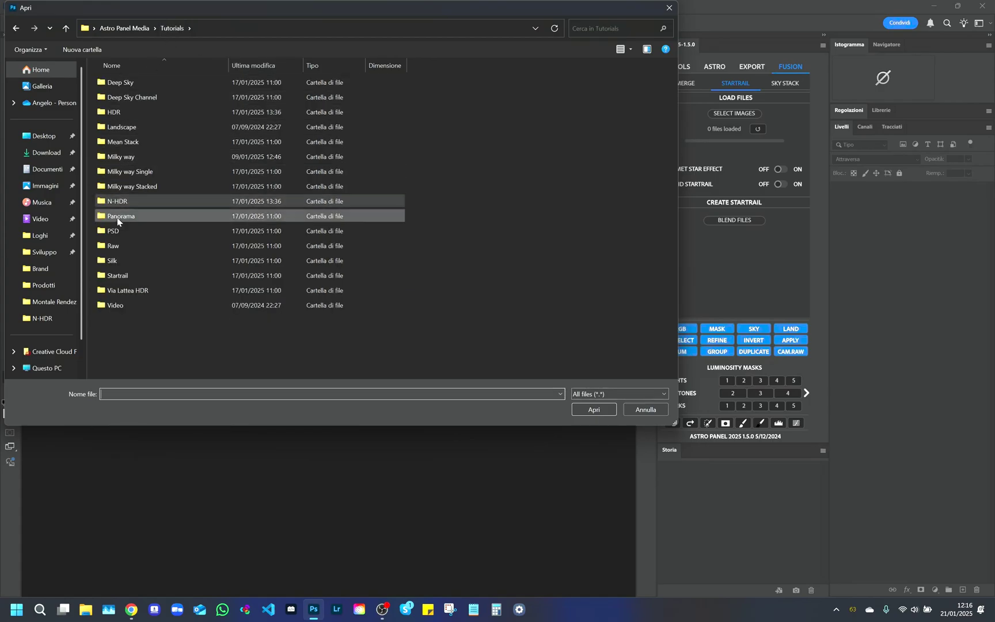
{"action": "double_click", "coordinate": [118, 275]}
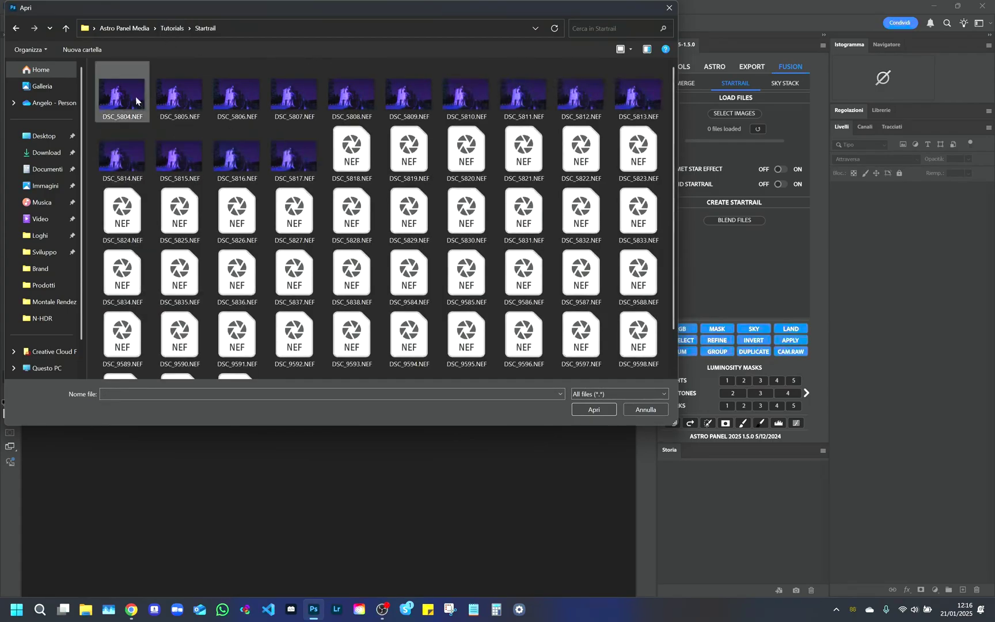
{"action": "left_click", "coordinate": [134, 100]}
{"action": "scroll", "coordinate": [221, 164], "scroll_direction": "down", "scroll_amount": 1}
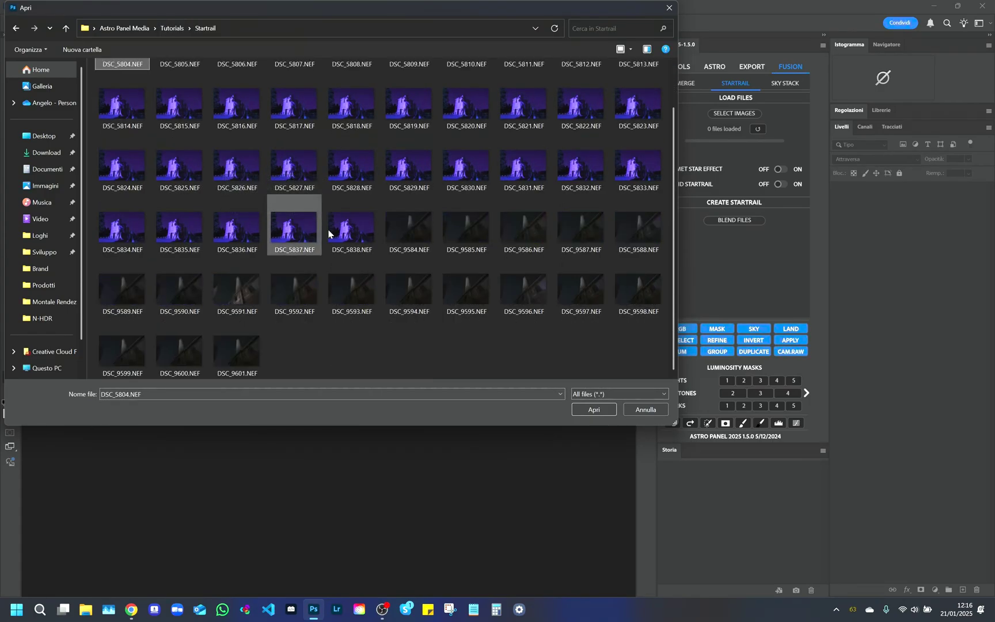
{"action": "left_click", "coordinate": [386, 220]}
{"action": "left_click", "coordinate": [248, 353], "text": "shift"}
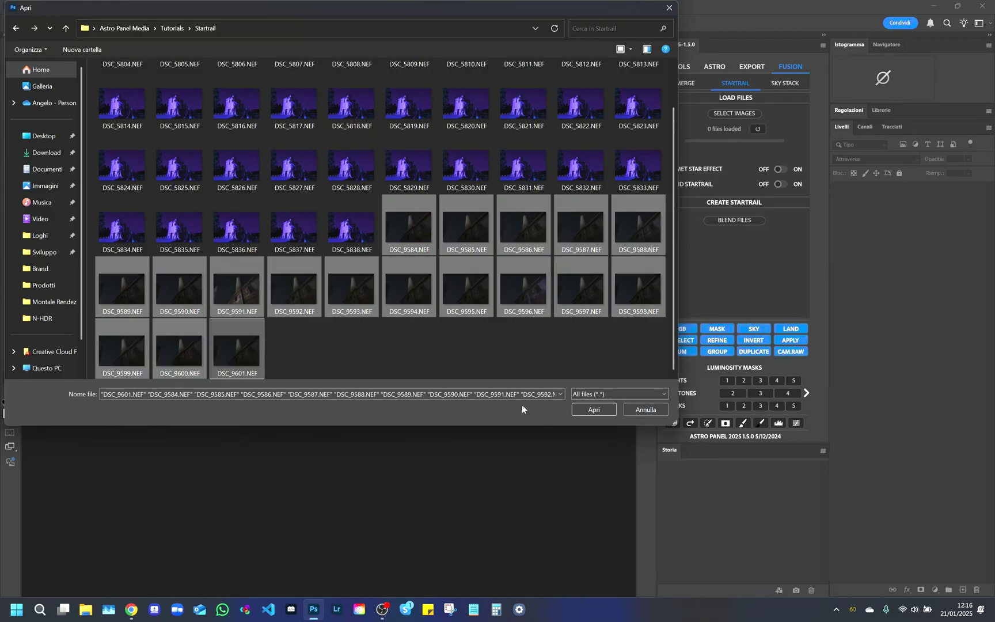
{"action": "left_click", "coordinate": [588, 408]}
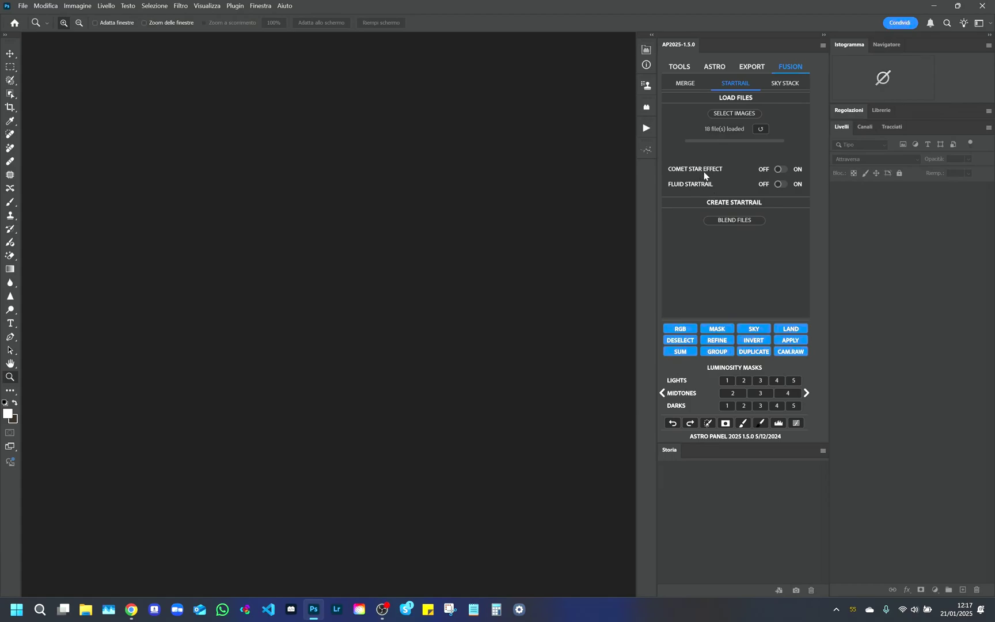
Step: Switch Comet Star Effect and Fluid Startrail on, then blend the 18 frames
{"action": "left_click", "coordinate": [785, 171]}
{"action": "left_click", "coordinate": [781, 184]}
{"action": "left_click", "coordinate": [739, 223]}
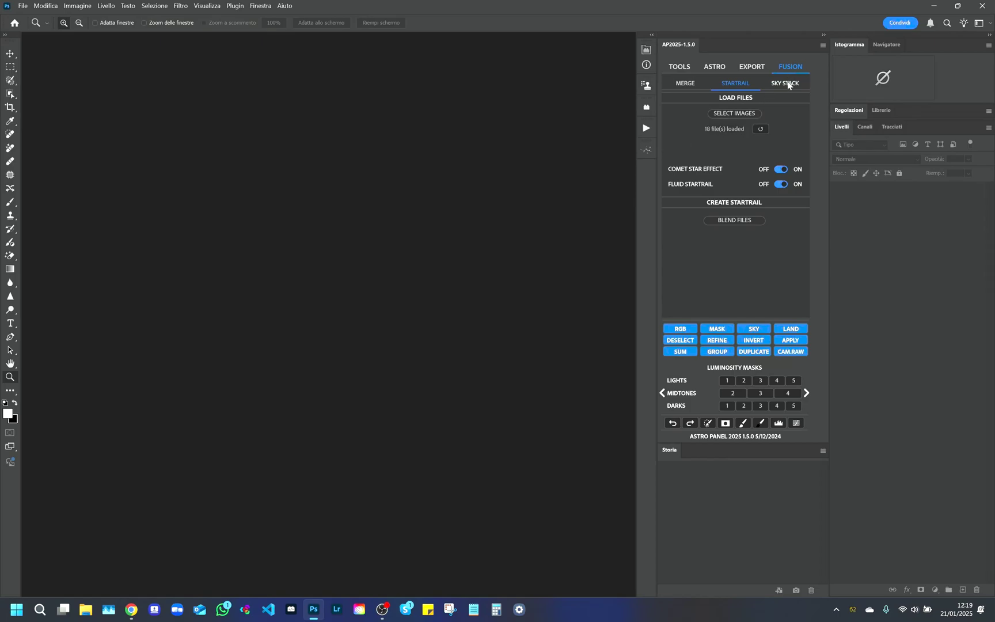
Step: In Sky Stack, load all 11 light frames from the Milky way Light folder
{"action": "left_click", "coordinate": [787, 83]}
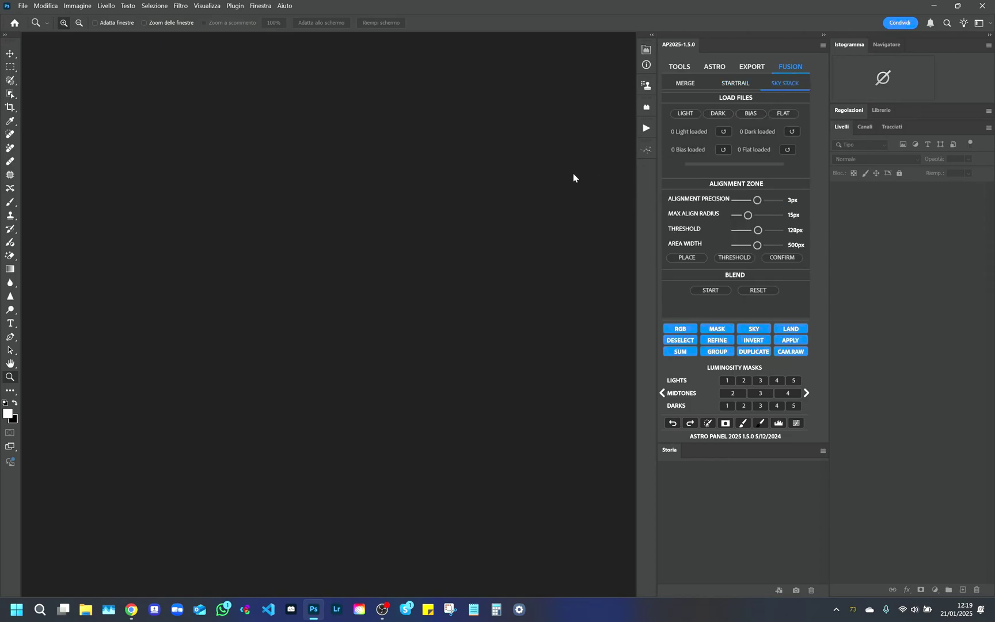
{"action": "left_click", "coordinate": [687, 114]}
{"action": "left_click", "coordinate": [172, 29]}
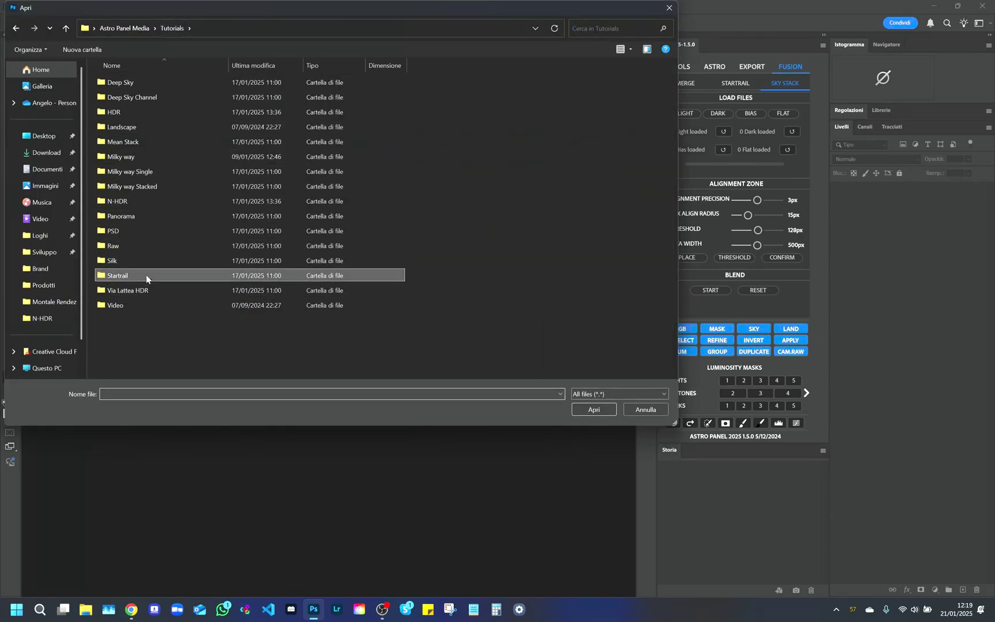
{"action": "double_click", "coordinate": [121, 156]}
{"action": "scroll", "coordinate": [443, 170], "scroll_direction": "down", "scroll_amount": 2}
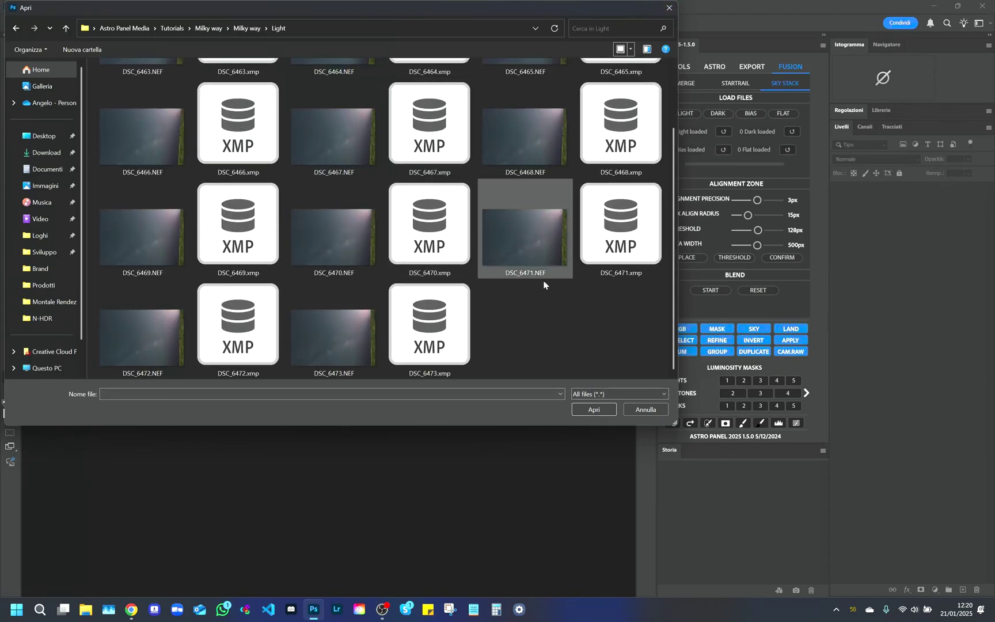
{"action": "left_click_drag", "start_coordinate": [639, 360], "coordinate": [114, 41]}
{"action": "left_click", "coordinate": [592, 409]}
Step: Load the three dark frames from the Milky way Dark folder
{"action": "left_click", "coordinate": [713, 114]}
{"action": "left_click", "coordinate": [234, 28]}
{"action": "double_click", "coordinate": [126, 101]}
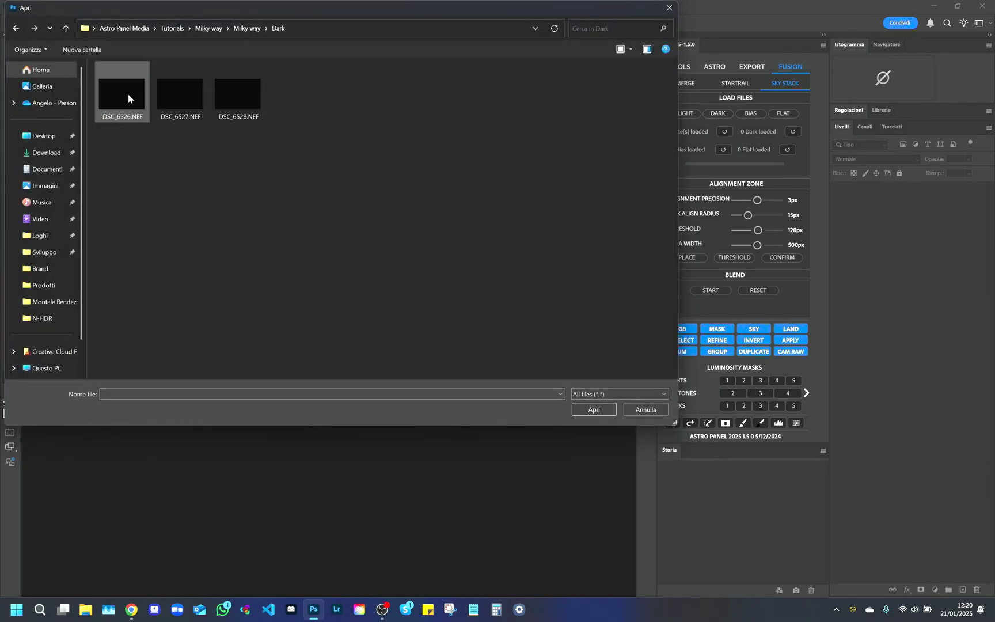
{"action": "left_click_drag", "start_coordinate": [117, 144], "coordinate": [225, 109]}
{"action": "left_click", "coordinate": [594, 409]}
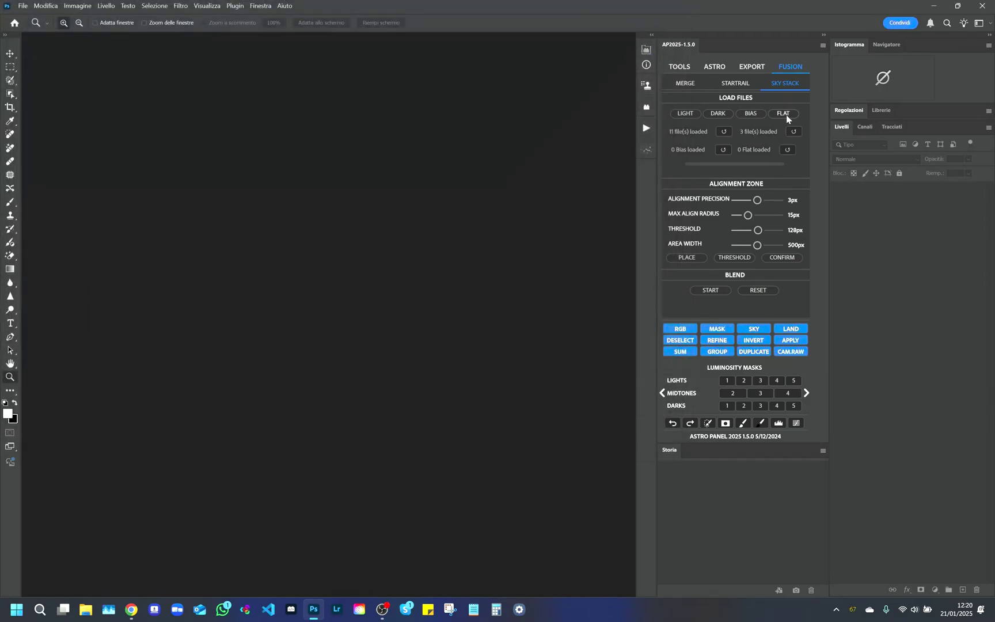
Step: Load all 15 bias frames from the Milky way Bias folder
{"action": "left_click", "coordinate": [751, 114]}
{"action": "left_click", "coordinate": [243, 29]}
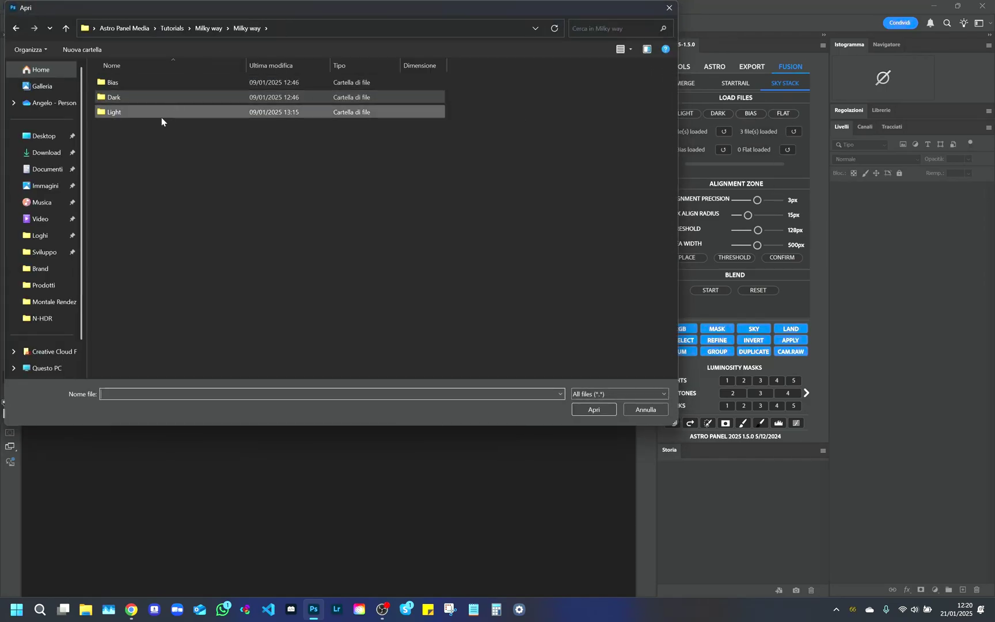
{"action": "double_click", "coordinate": [129, 84]}
{"action": "left_click_drag", "start_coordinate": [126, 210], "coordinate": [670, 118]}
{"action": "left_click", "coordinate": [611, 412]}
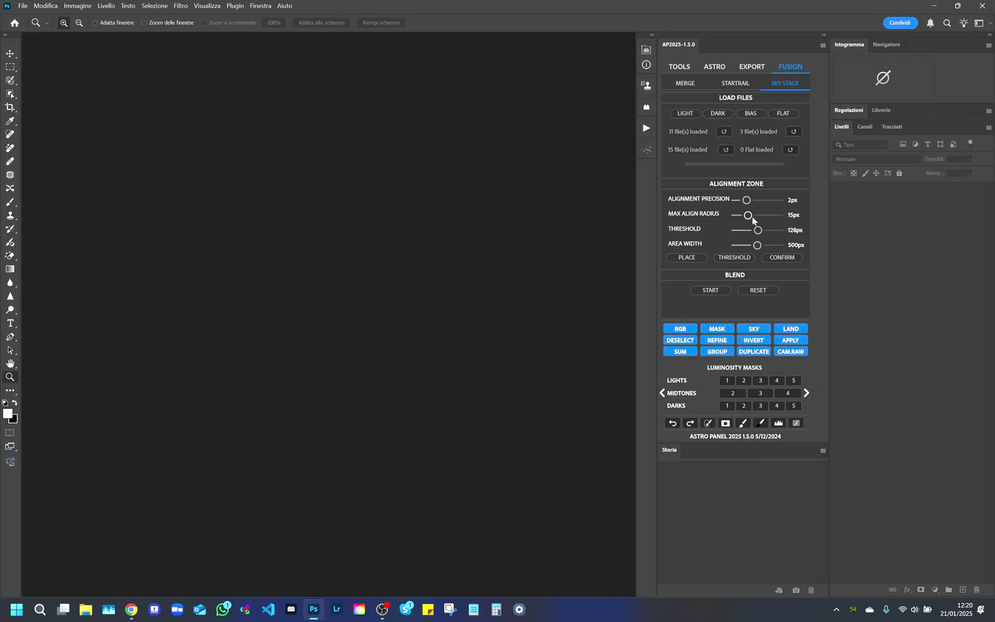
Step: Move the Max Align Radius slider to 50px and back to 15px
{"action": "left_click_drag", "start_coordinate": [752, 218], "coordinate": [787, 223]}
{"action": "left_click_drag", "start_coordinate": [781, 220], "coordinate": [747, 217]}
Step: Place the alignment zone on a sample frame and move it lower right in the sky
{"action": "left_click", "coordinate": [686, 258]}
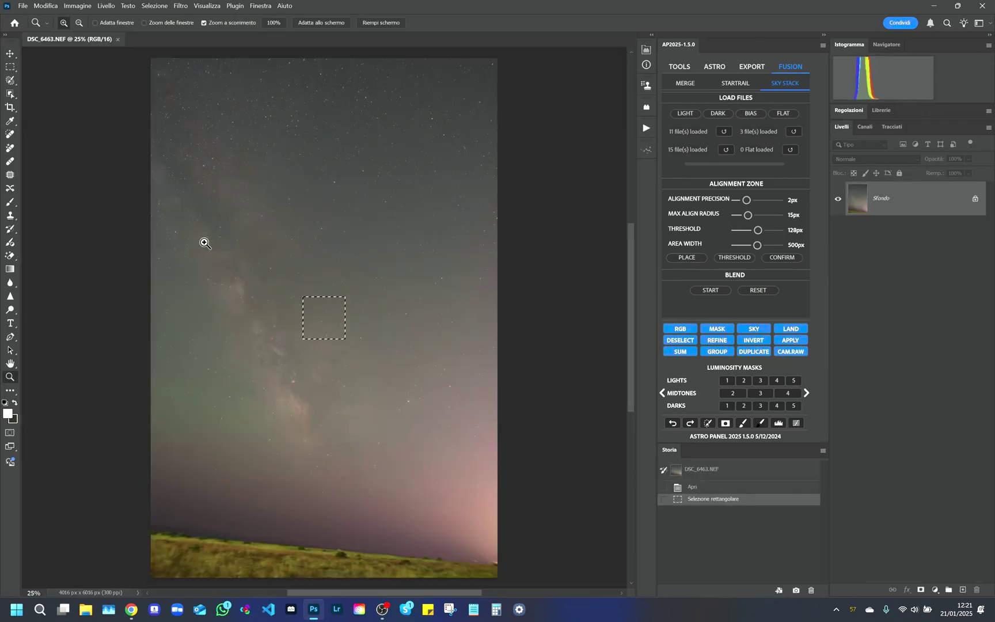
{"action": "left_click", "coordinate": [11, 66]}
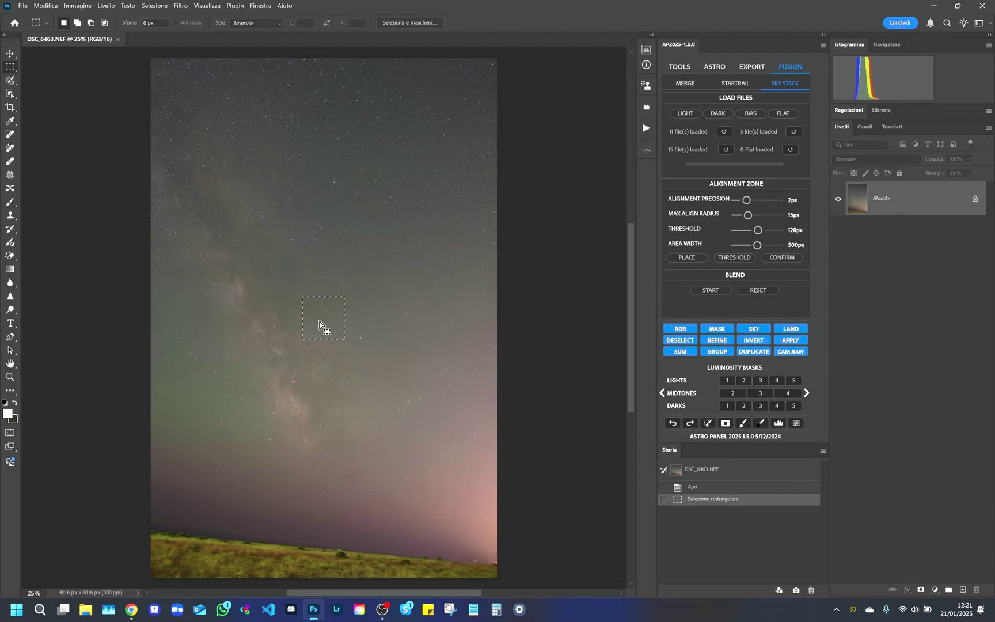
{"action": "left_click_drag", "start_coordinate": [320, 321], "coordinate": [402, 399]}
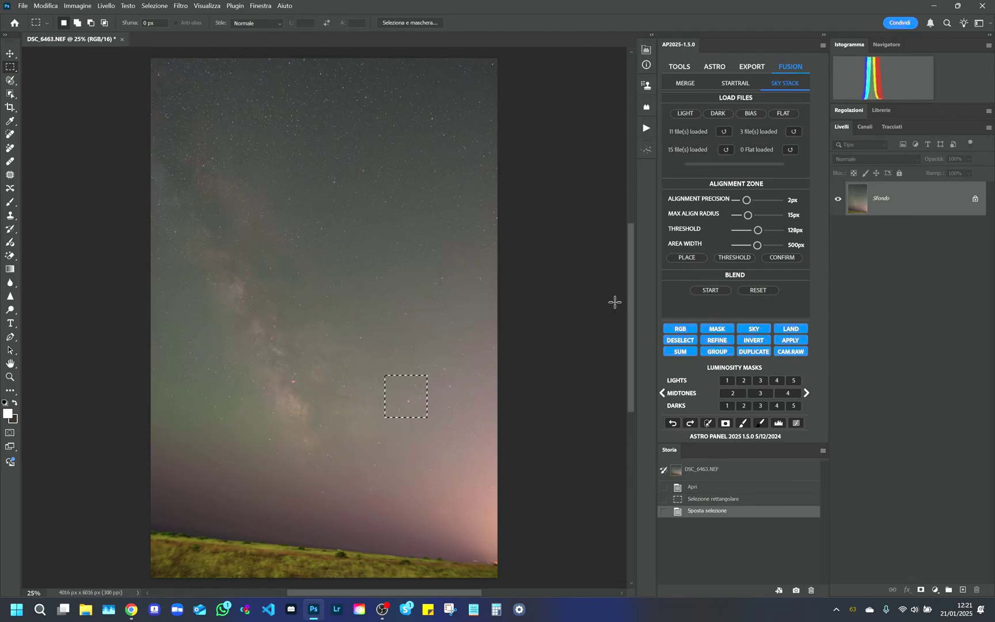
Step: Preview the zone with a Threshold layer and set its level to 118
{"action": "left_click", "coordinate": [726, 257]}
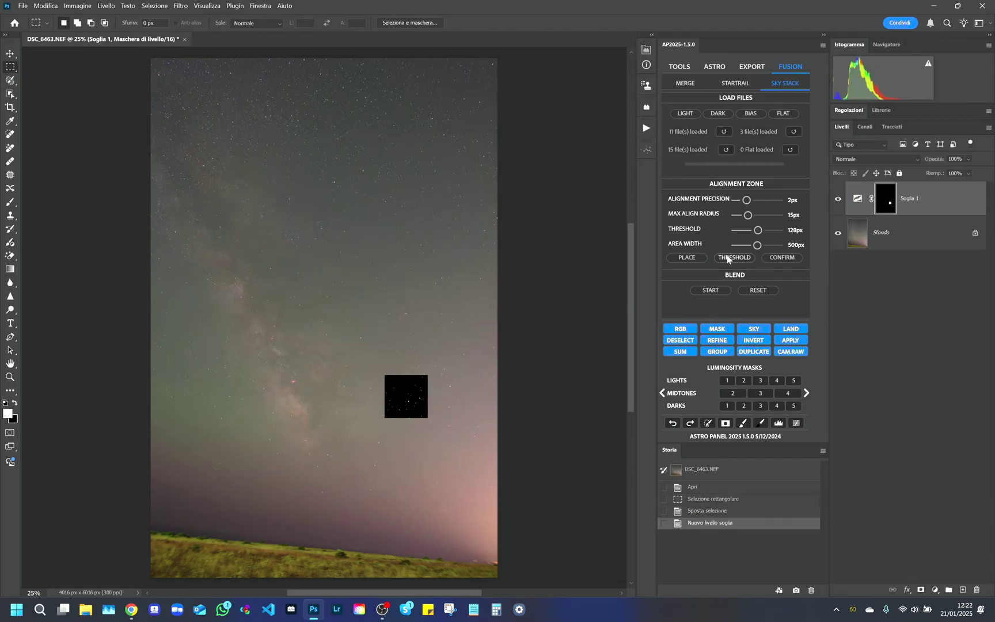
{"action": "double_click", "coordinate": [858, 200]}
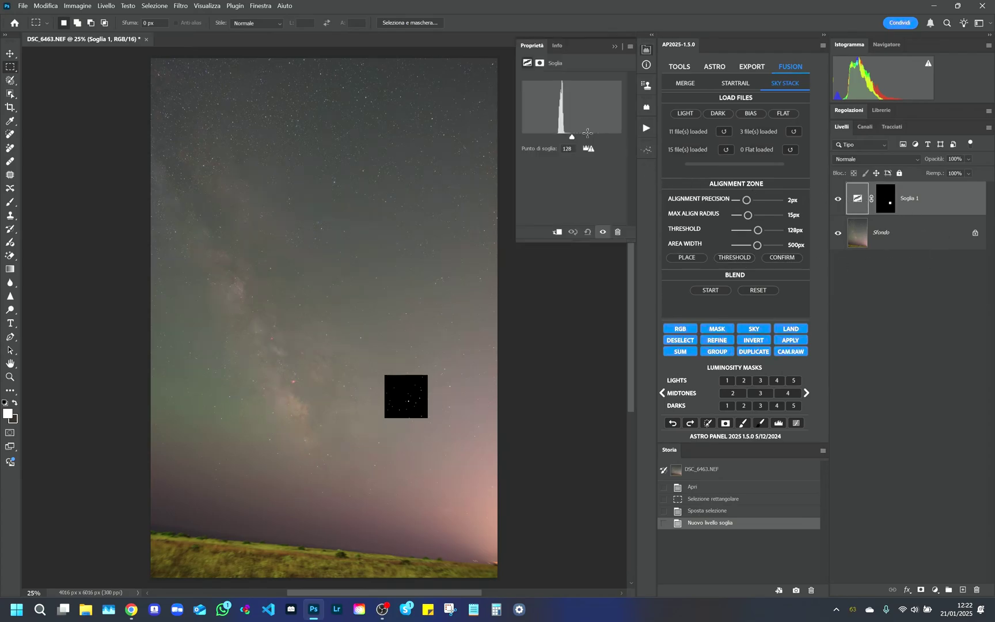
{"action": "left_click_drag", "start_coordinate": [572, 140], "coordinate": [568, 141]}
{"action": "mouse_move", "coordinate": [758, 230]}
{"action": "left_mouse_down"}
{"action": "mouse_move", "coordinate": [749, 231]}
{"action": "mouse_move", "coordinate": [760, 232]}
{"action": "left_mouse_up"}
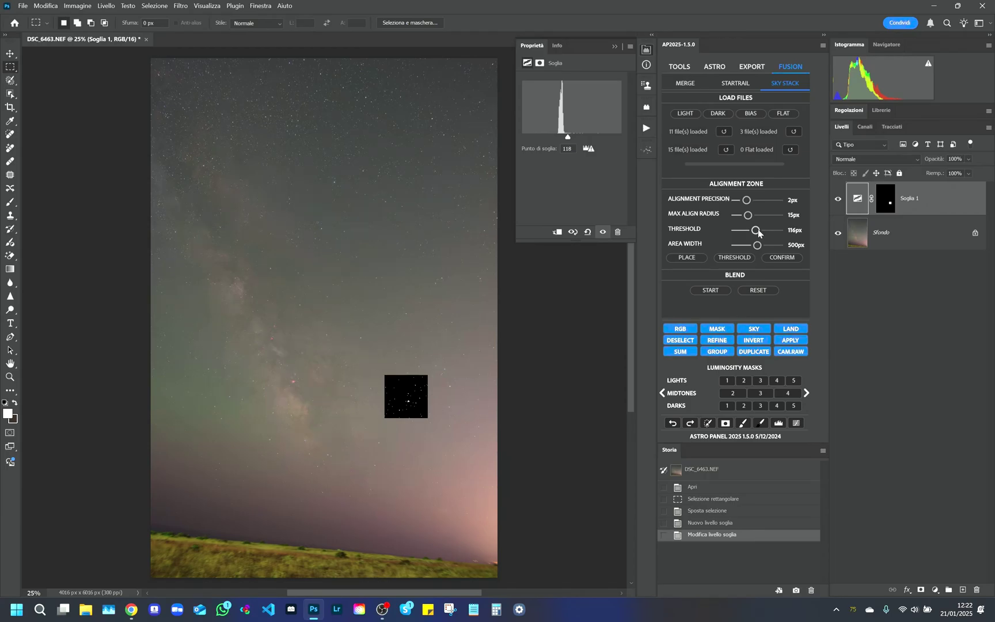
Step: Confirm the alignment zone and blend the stack into a MasterLightCalibrated layer
{"action": "left_click", "coordinate": [779, 260]}
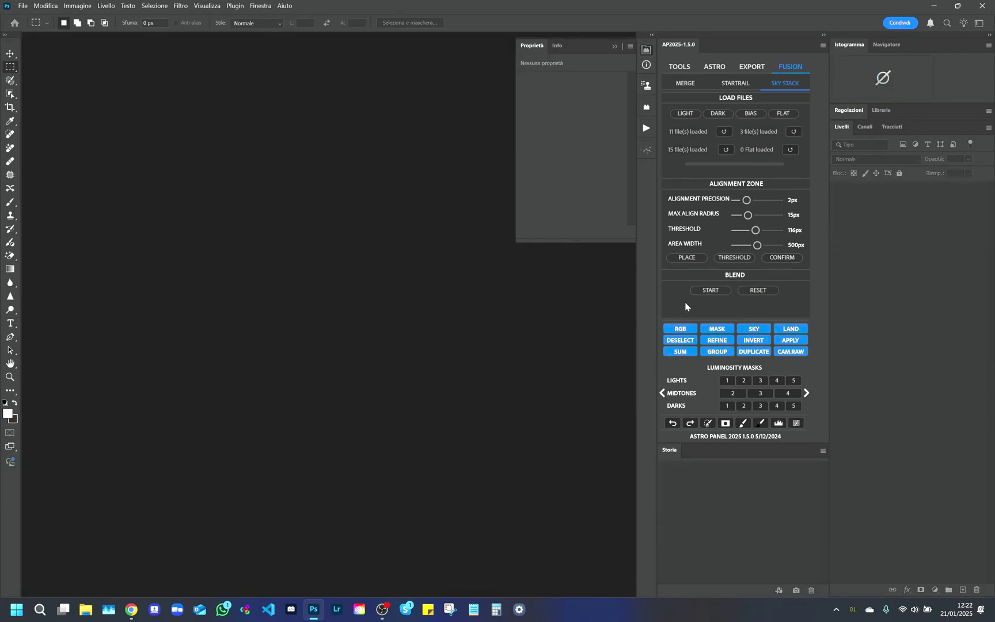
{"action": "left_click", "coordinate": [711, 290]}
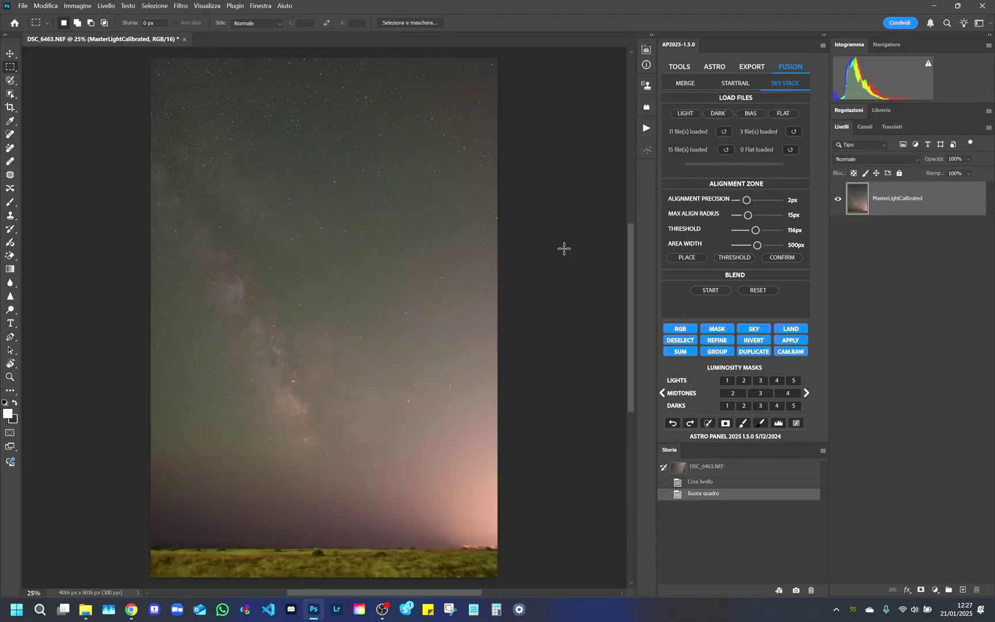